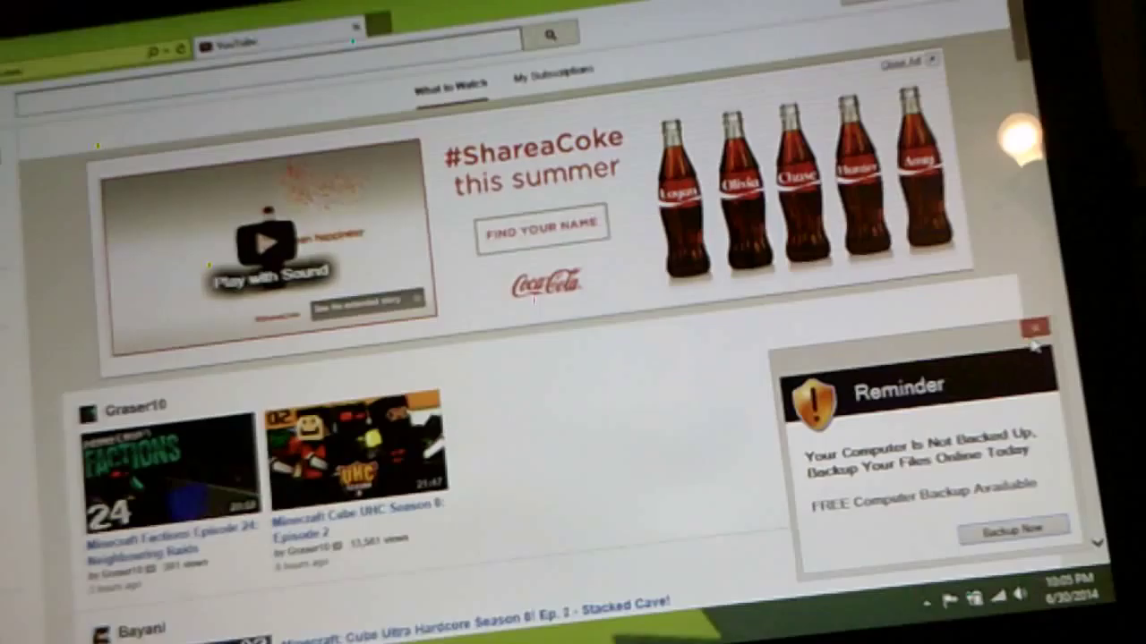
Dismiss the computer backup reminder covering the YouTube home page
{"action": "left_click", "coordinate": [1067, 333]}
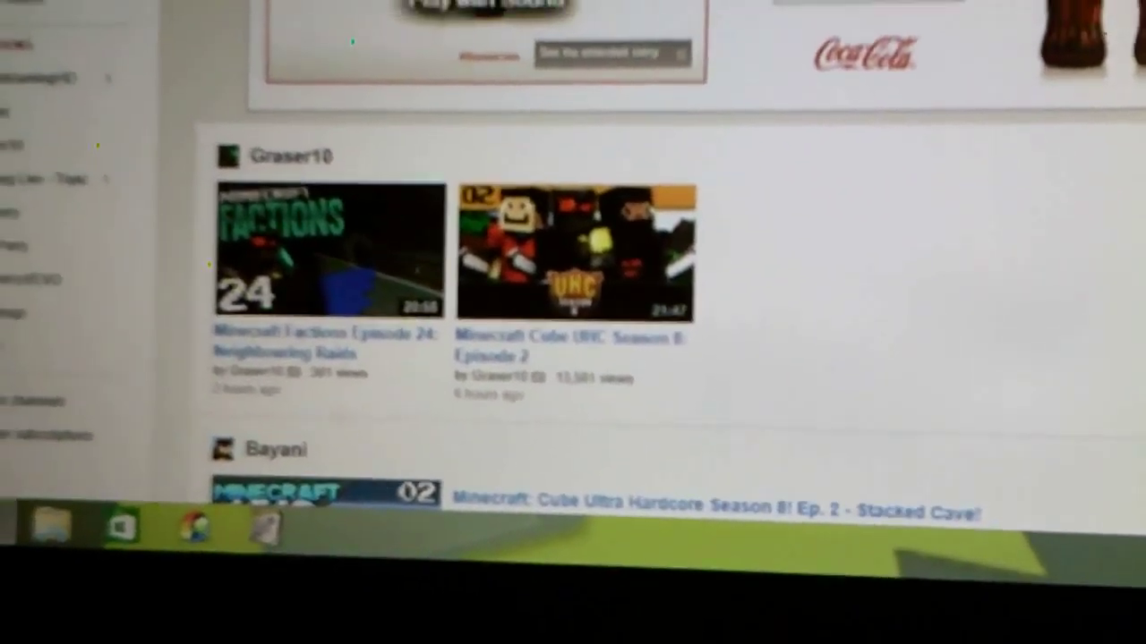
Open a new browser tab beside the YouTube tab
{"action": "key", "text": "ctrl+t"}
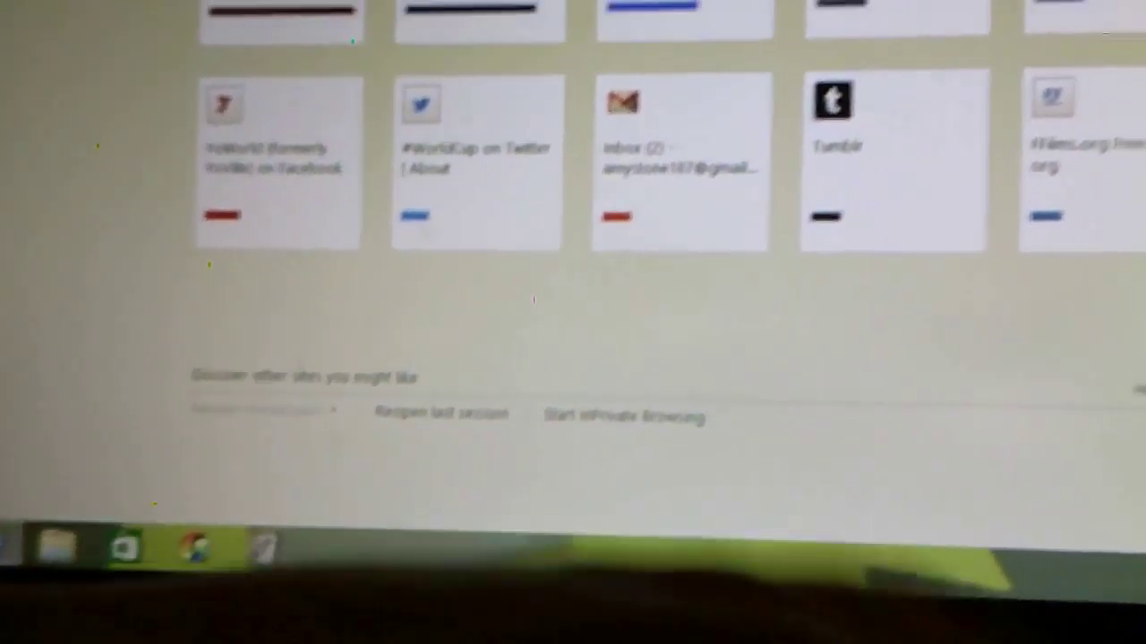